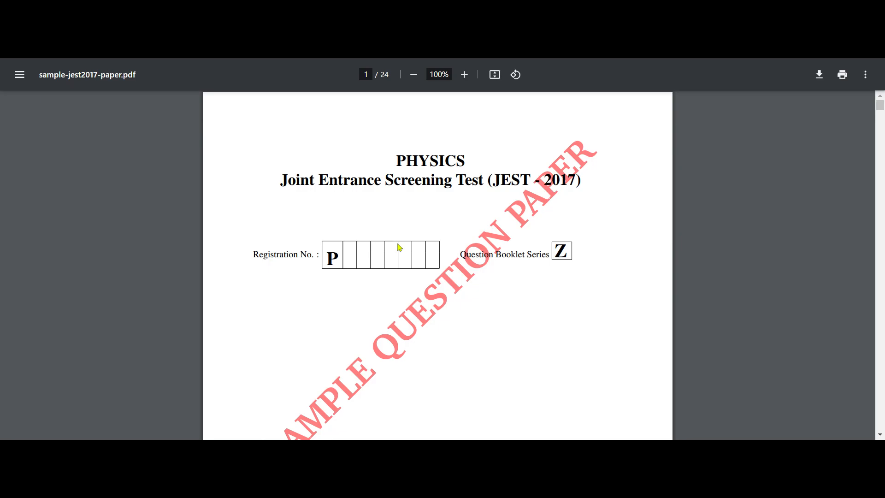
Look through the opening pages of the JEST 2017 sample question paper PDF
scroll(399, 248, "down", 15)
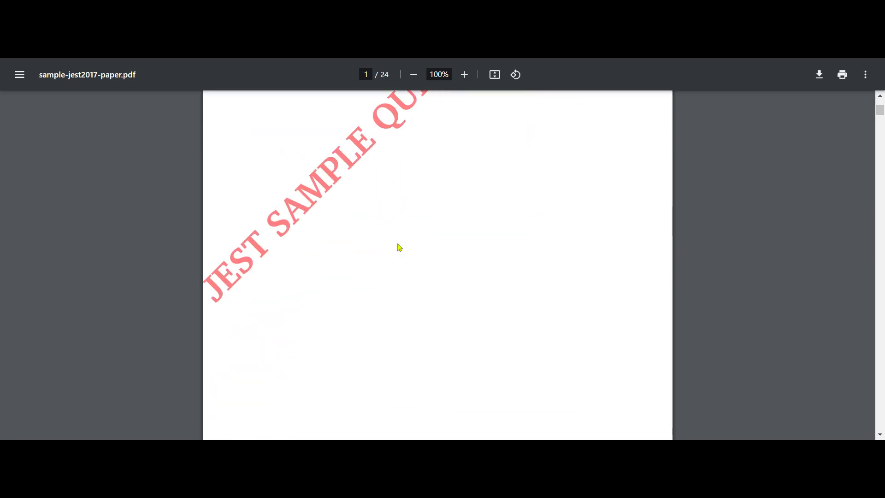
scroll(399, 248, "down", 10)
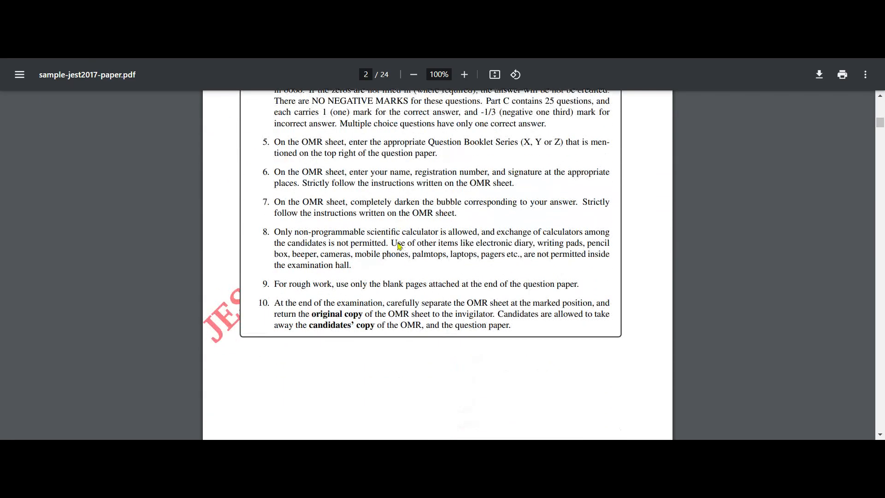
scroll(399, 248, "down", 12)
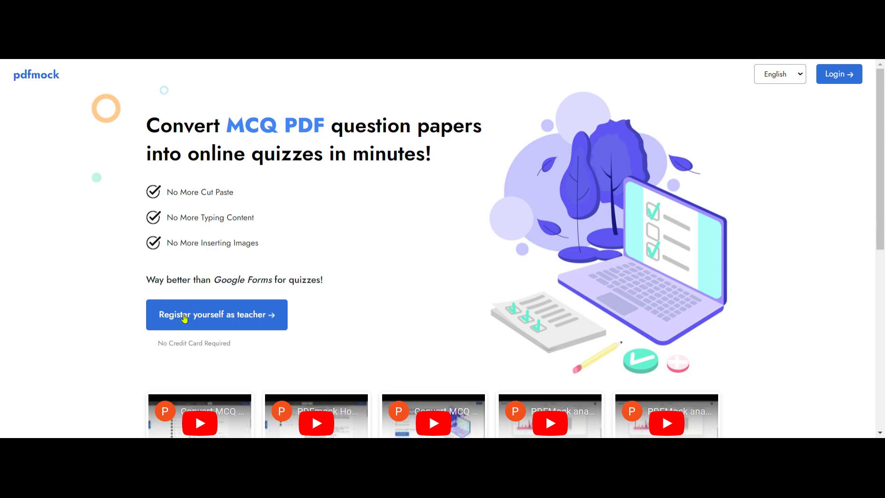
Examine the organization and teacher fields of the teacher registration form, and close it without saving
left_click(184, 319)
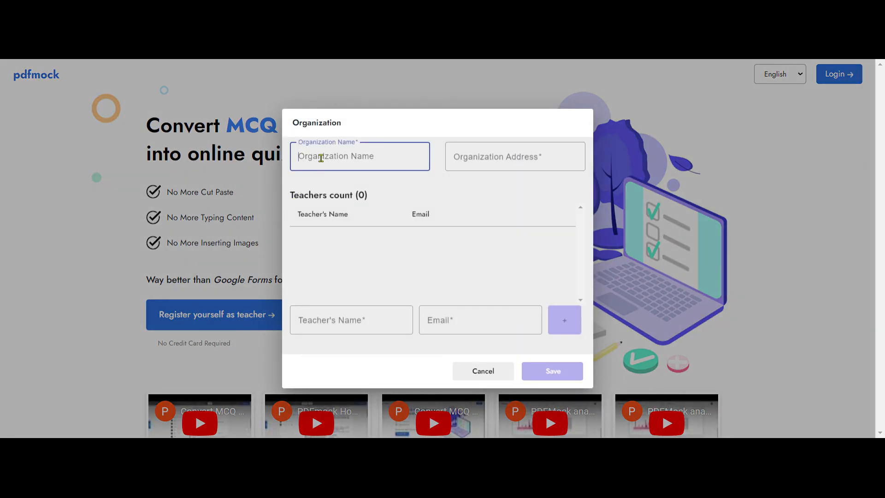
left_click(548, 150)
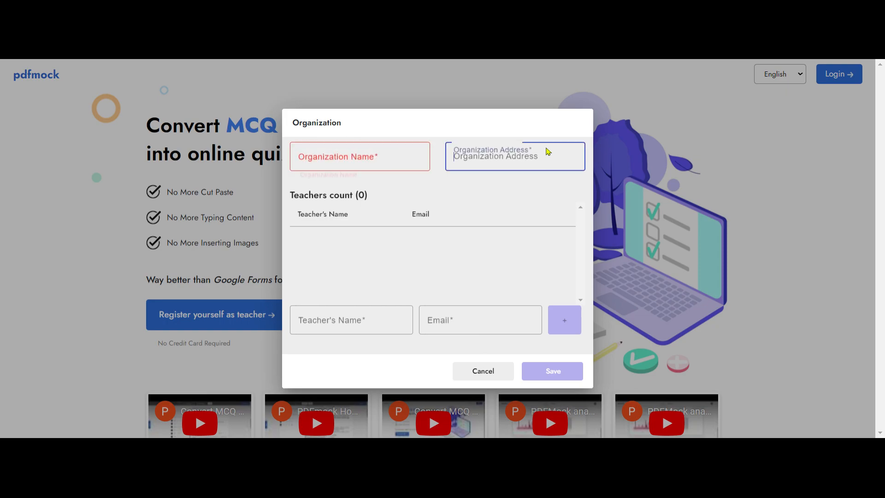
left_click(314, 319)
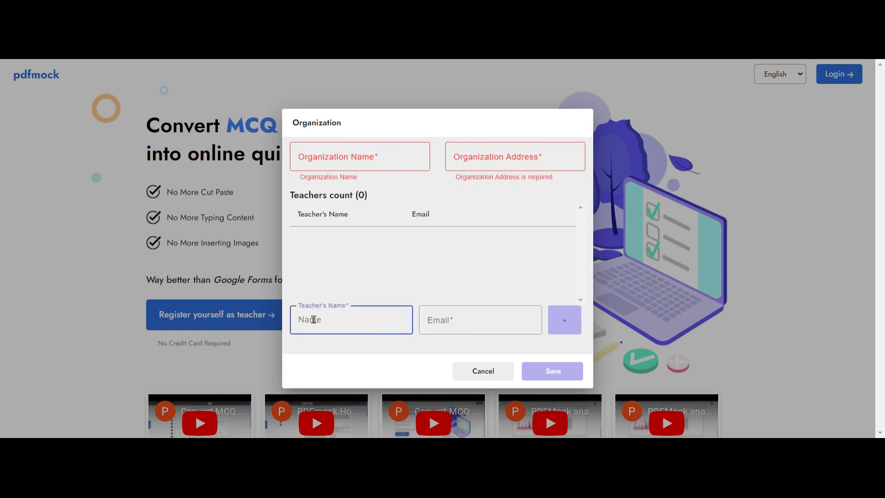
left_click(444, 318)
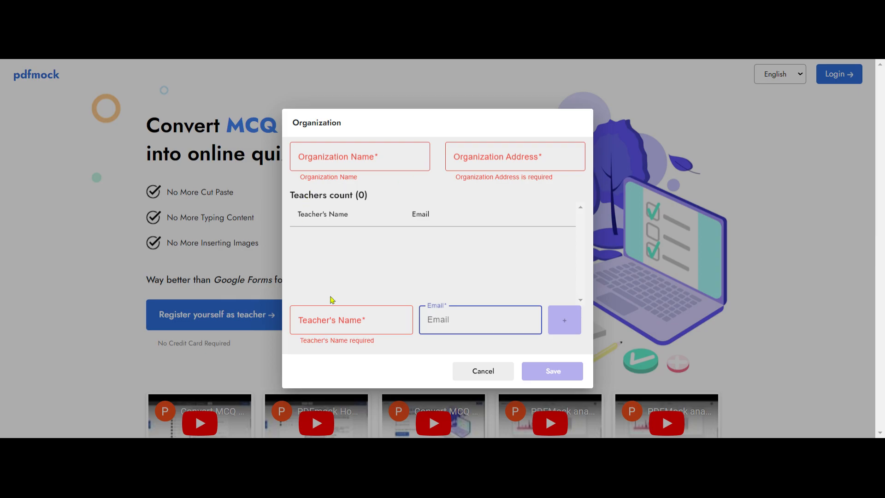
left_click(491, 376)
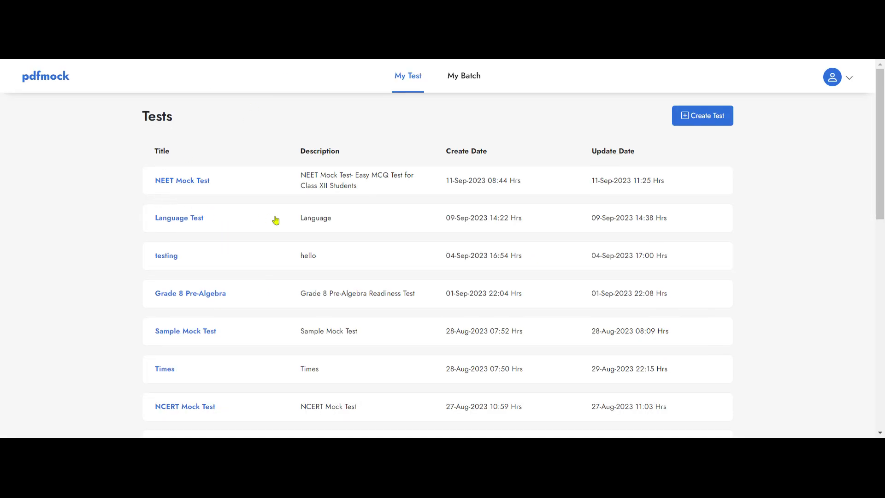
Look over the list of existing tests and start creating a new test
scroll(229, 250, "down", 9)
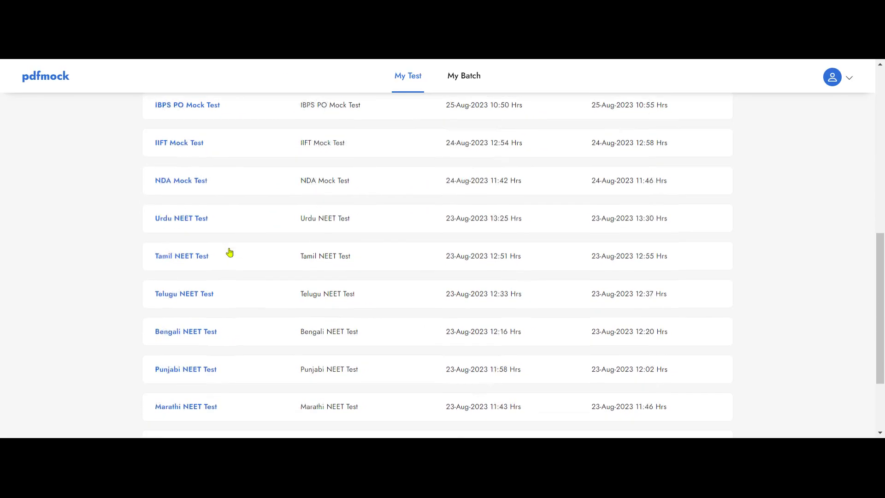
scroll(229, 251, "up", 10)
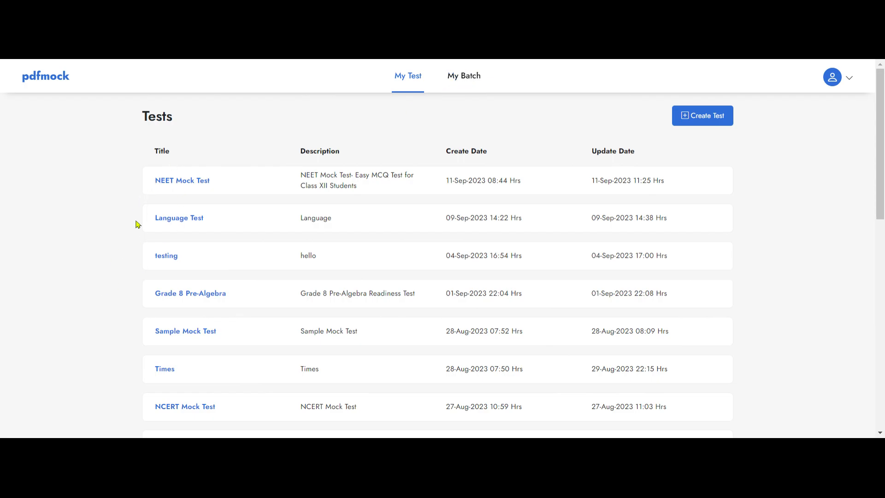
scroll(348, 275, "down", 7)
scroll(348, 275, "up", 8)
left_click(702, 115)
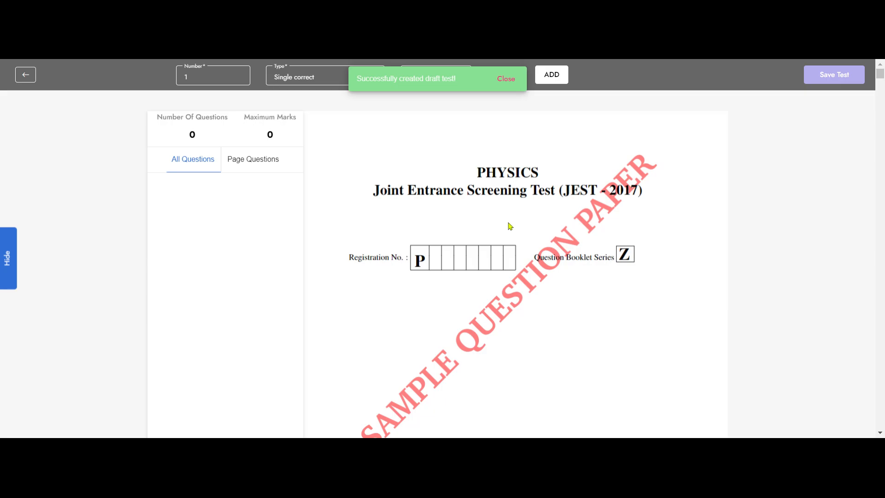
For single-correct question 1 in Part-A, set the marking scheme to 2 for a correct answer and -1 for an incorrect one
scroll(509, 226, "down", 20)
scroll(508, 237, "down", 10)
scroll(509, 238, "down", 5)
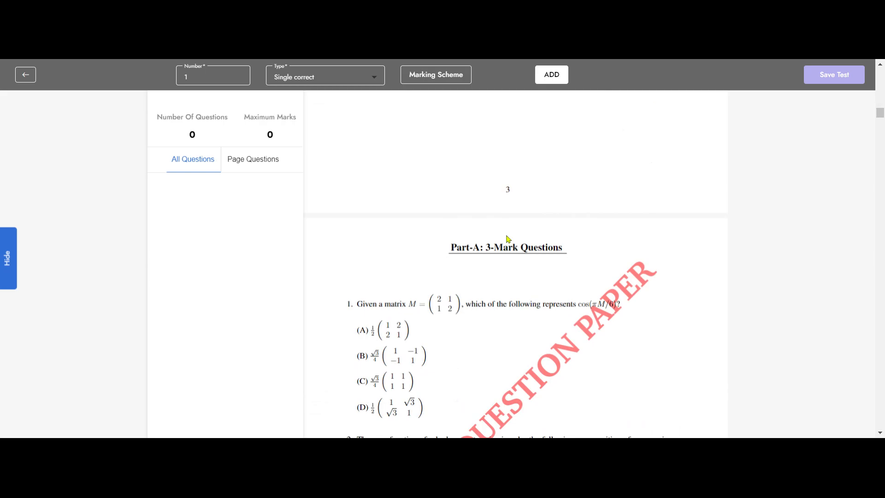
scroll(508, 239, "down", 1)
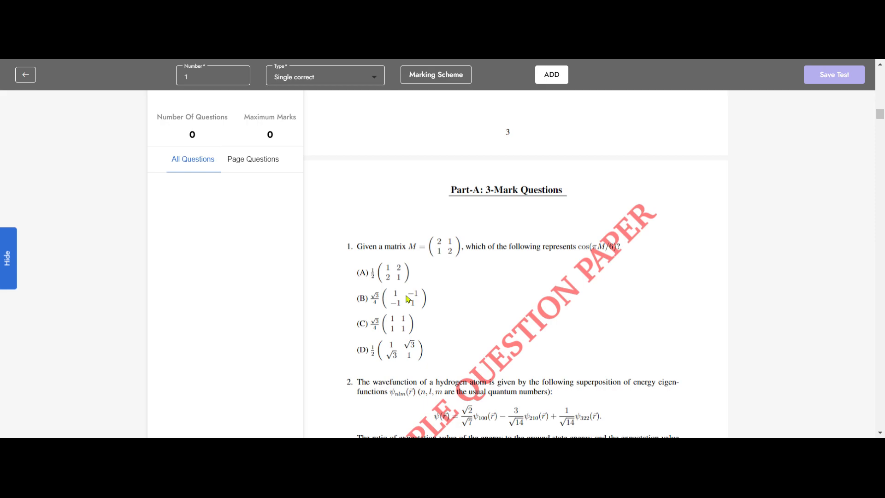
scroll(408, 302, "down", 1)
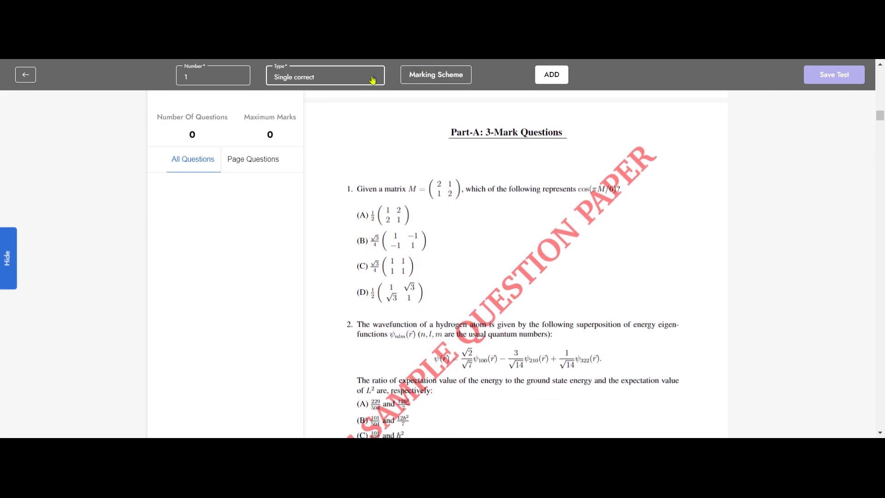
left_click(373, 80)
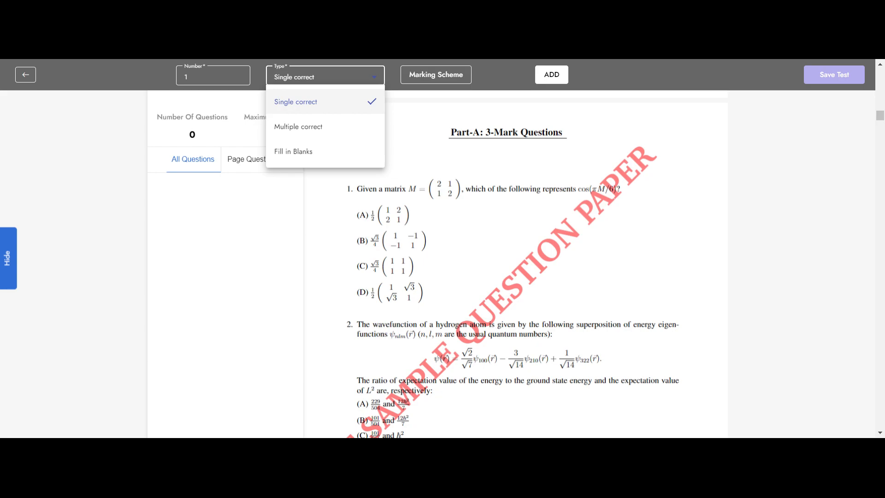
left_click(410, 163)
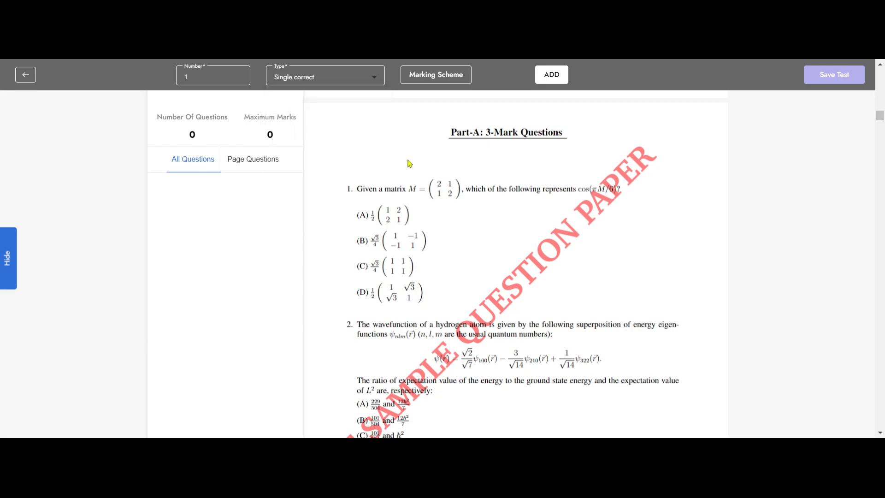
left_click(438, 75)
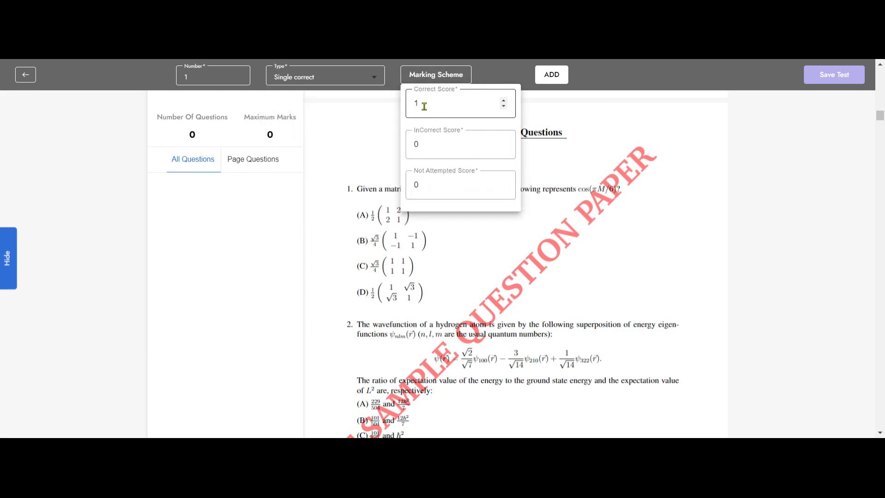
left_click(504, 101)
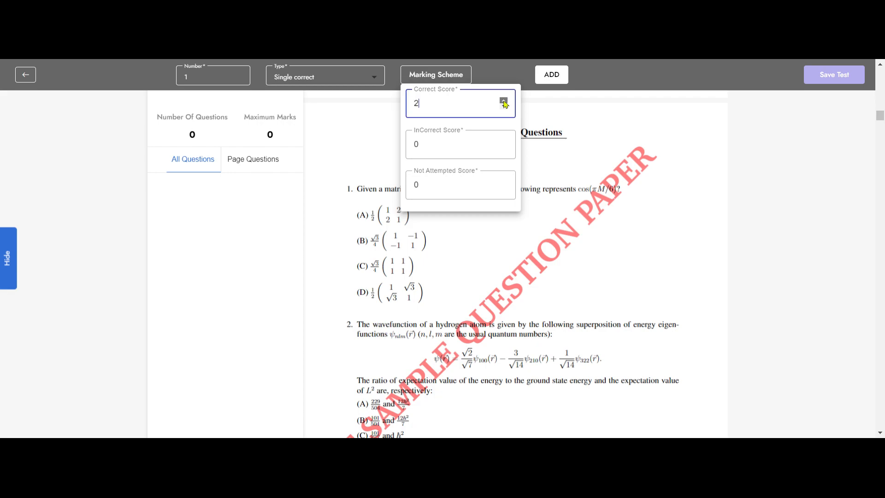
left_click(504, 146)
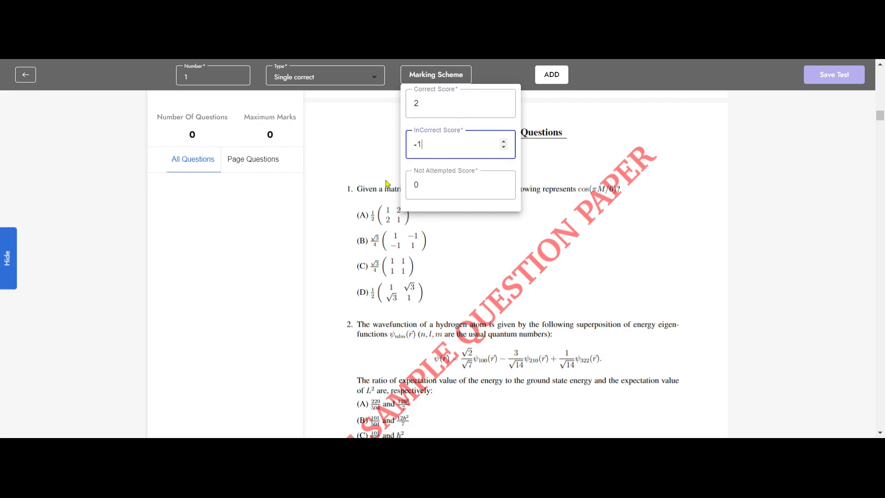
left_click(331, 166)
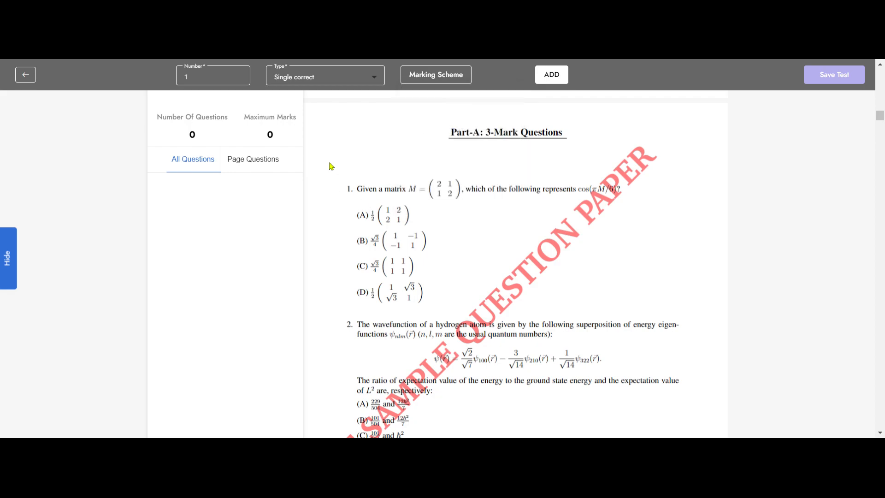
Add question 1 with answer bubbles over options A to D, mark option C as correct, and save it
left_click(552, 81)
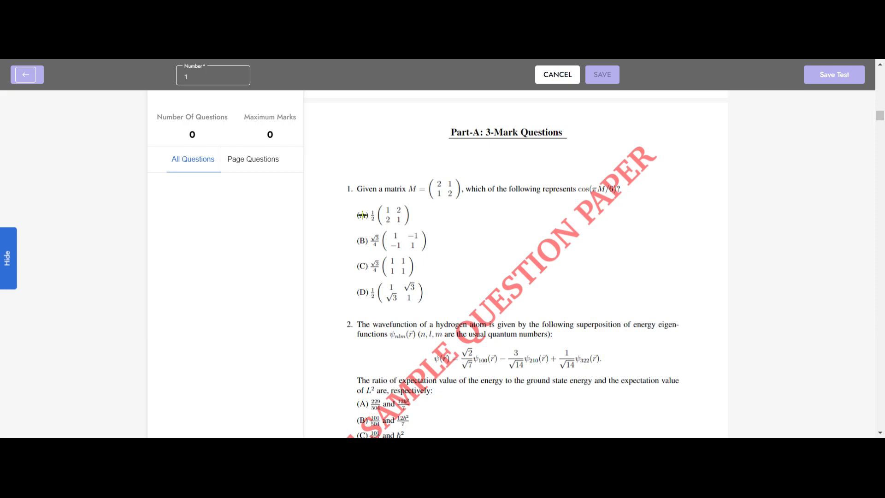
left_click(361, 241)
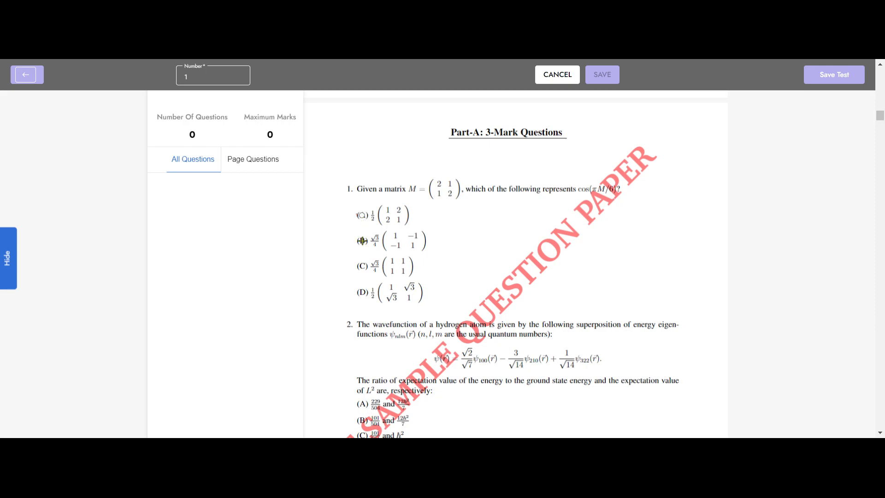
left_click(363, 266)
left_click(363, 267)
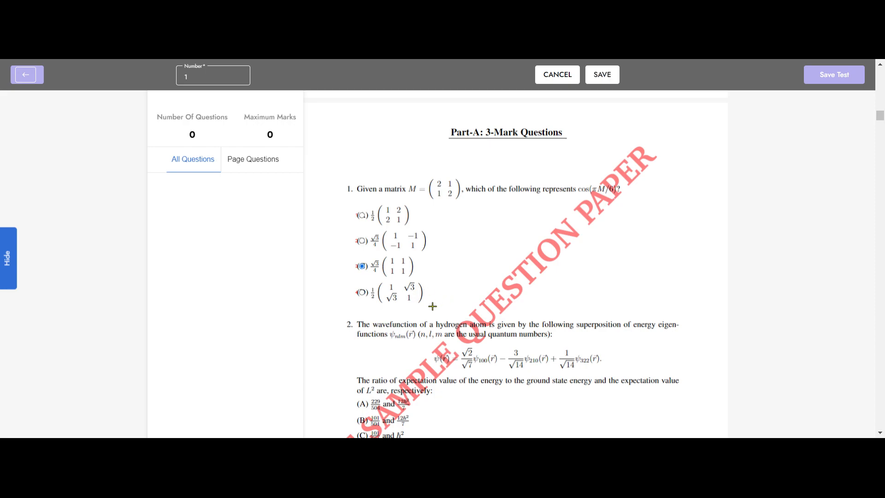
left_click(605, 78)
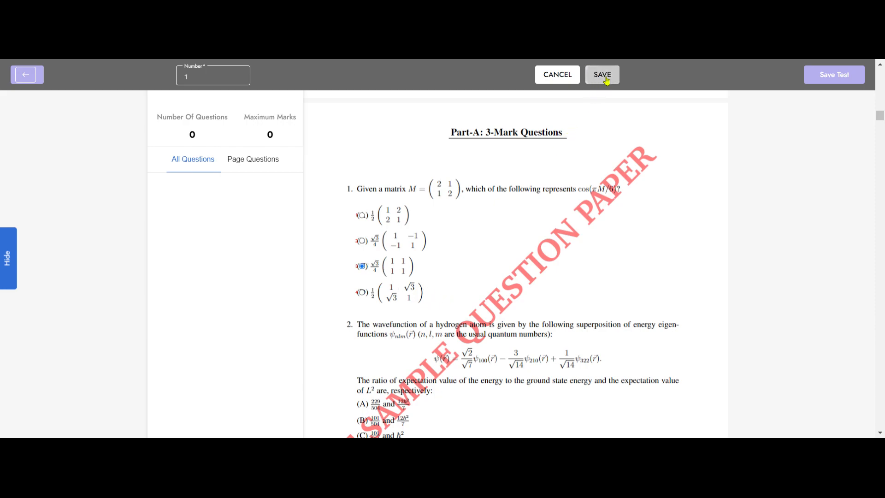
left_click(292, 199)
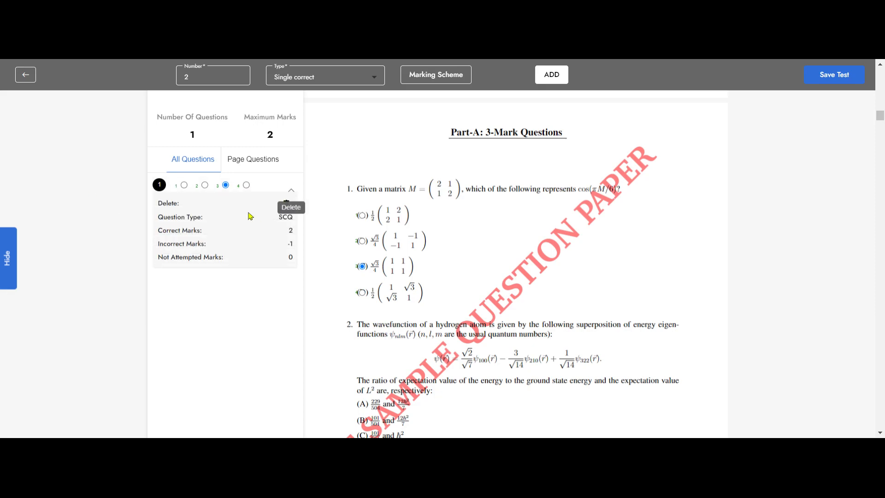
left_click(291, 190)
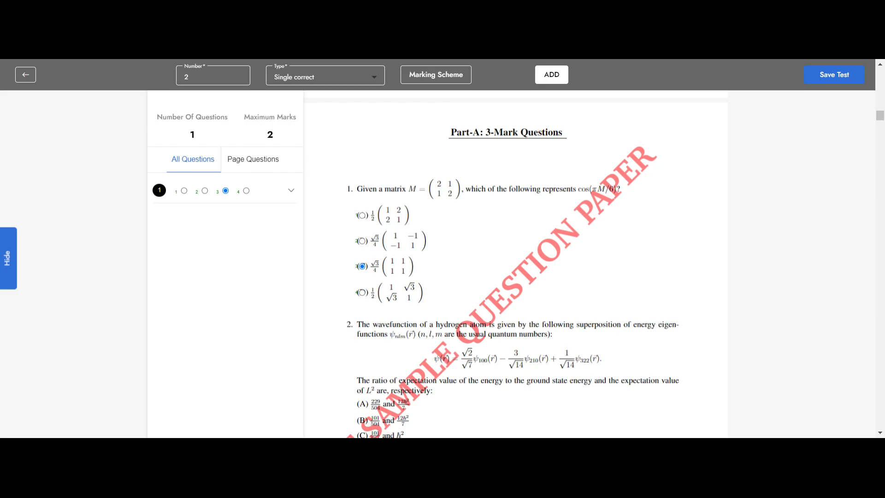
Add single-correct question 2 with answer bubbles over options A to D, mark option A as correct, and save it
scroll(490, 231, "down", 3)
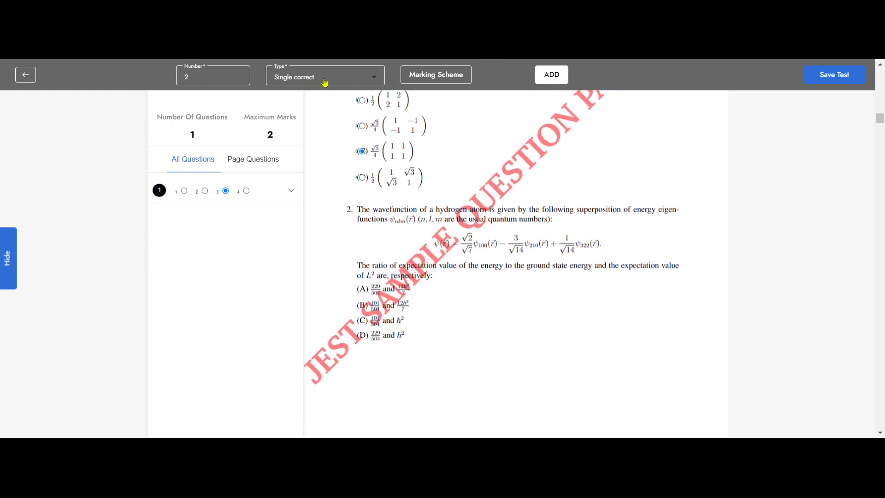
left_click(423, 76)
left_click(552, 76)
scroll(369, 221, "down", 1)
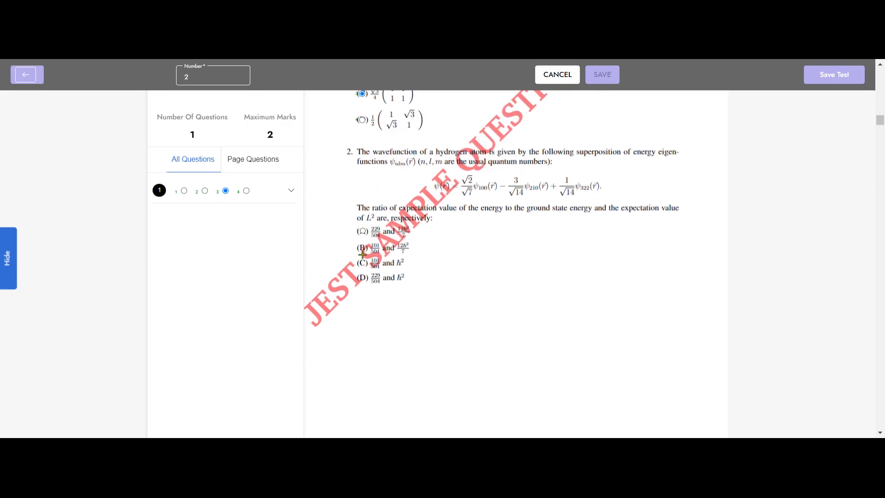
left_click(362, 246)
left_click(363, 262)
left_click(362, 277)
left_click(363, 231)
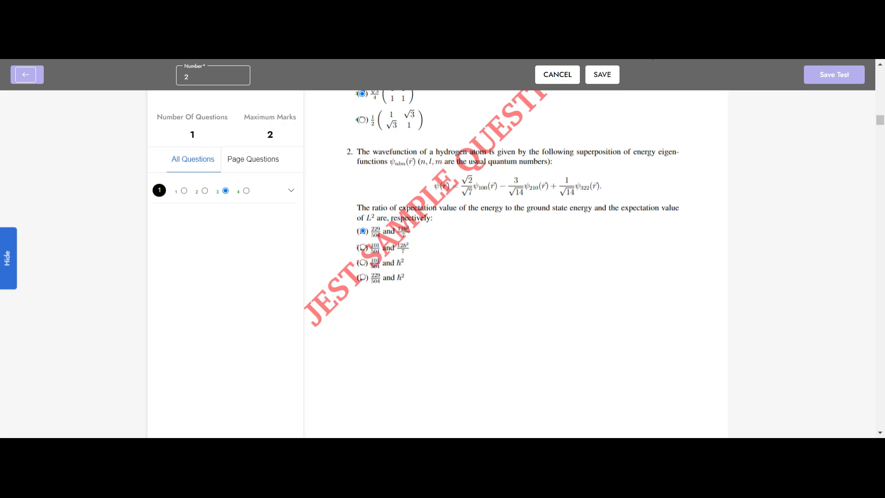
left_click(607, 76)
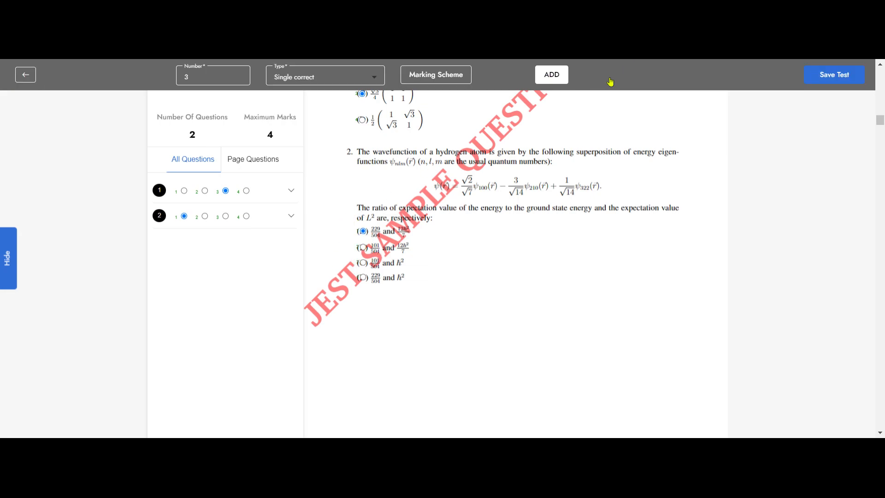
left_click(284, 218)
left_click(291, 227)
Review the answer bubbles placed on questions 1 and 2 and look ahead to question 3
scroll(428, 254, "down", 4)
scroll(431, 254, "down", 5)
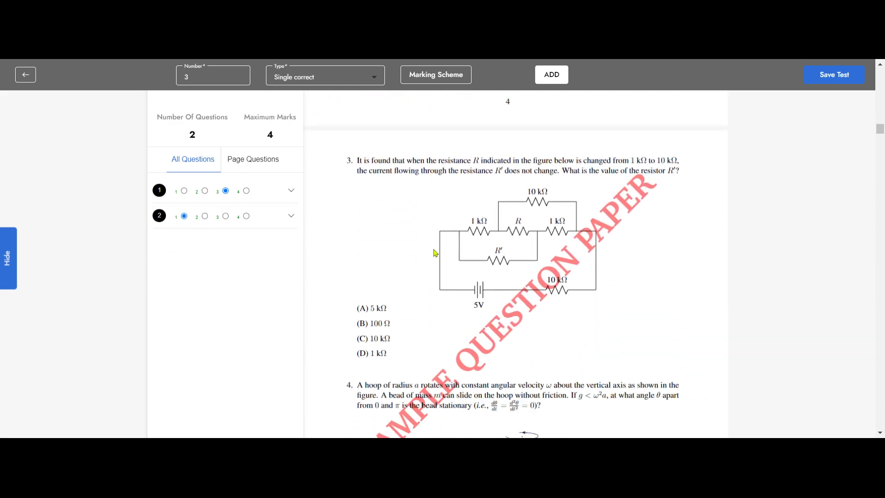
scroll(433, 253, "up", 5)
scroll(435, 253, "up", 5)
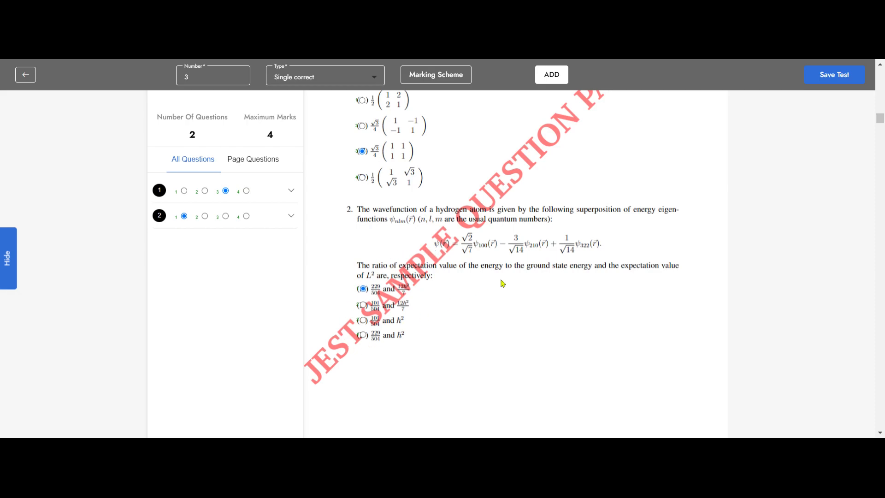
scroll(502, 283, "up", 3)
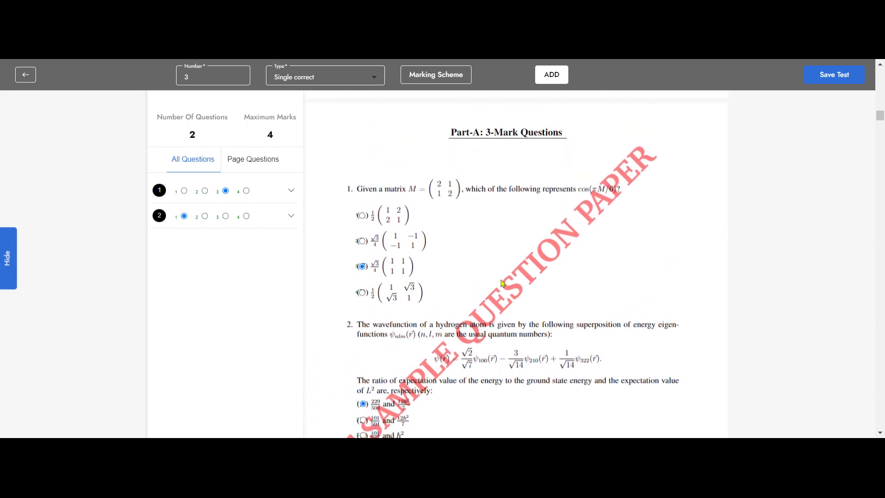
scroll(500, 282, "down", 6)
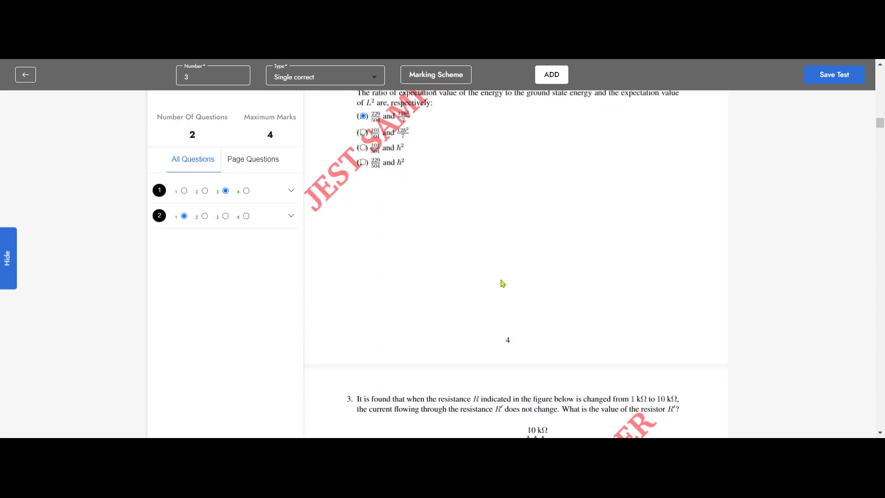
scroll(502, 282, "up", 6)
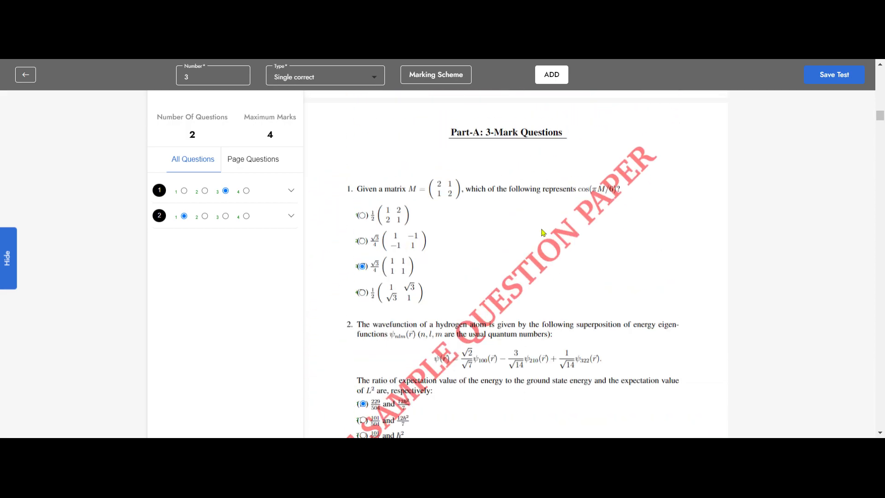
Start saving the test with the title JEST Mock Test and a duration of 60 minutes
left_click(829, 79)
type("JEST ")
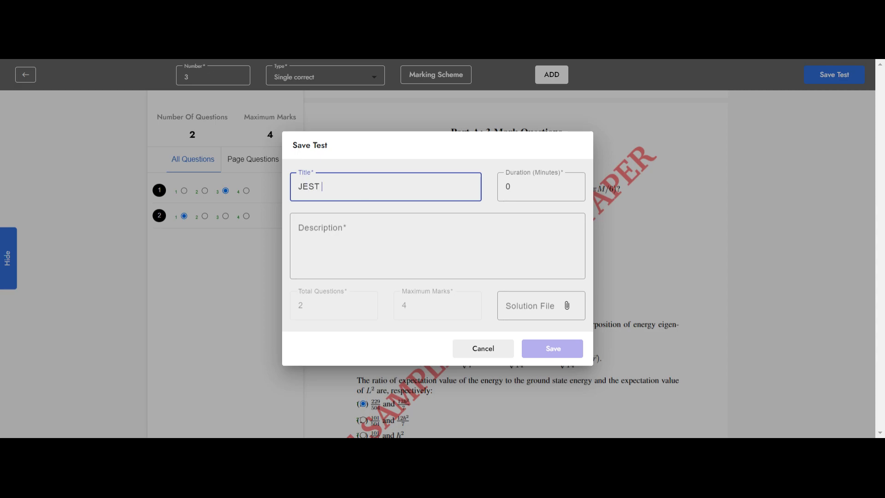
type("Mock Test")
left_click_drag(515, 189, 505, 188)
type("60")
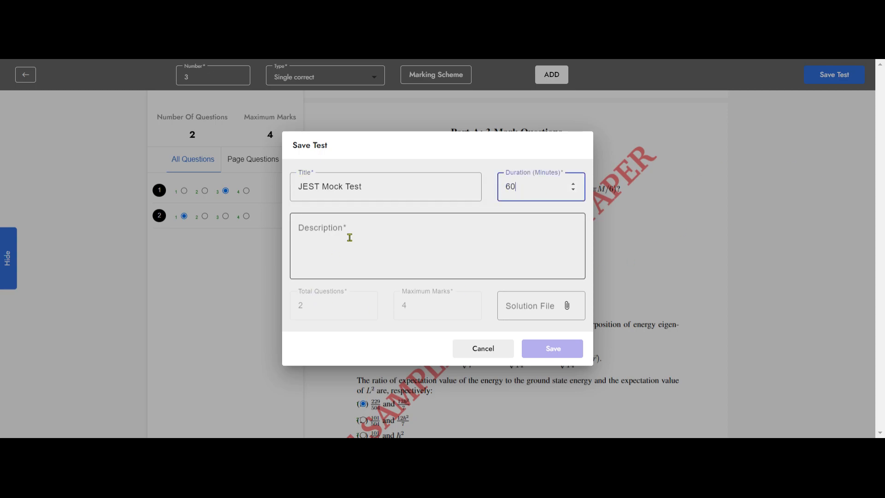
Copy the title JEST Mock Test into the description, attach the sample-jest solution file, and save the test
left_click_drag(369, 188, 289, 202)
key("ctrl+c")
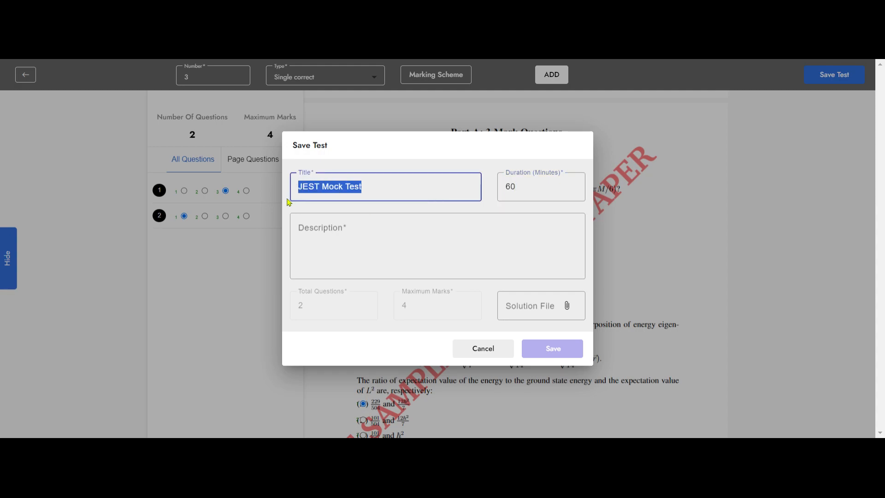
left_click(359, 237)
key("ctrl+v")
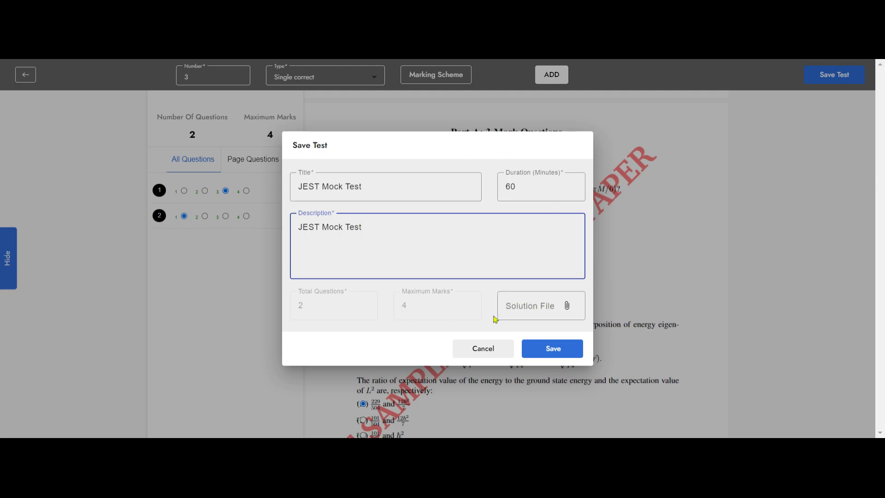
left_click(568, 308)
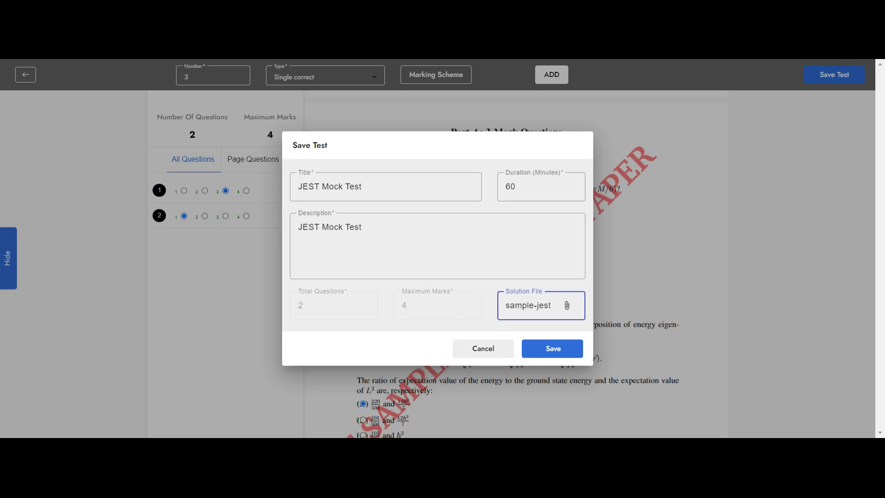
left_click(552, 354)
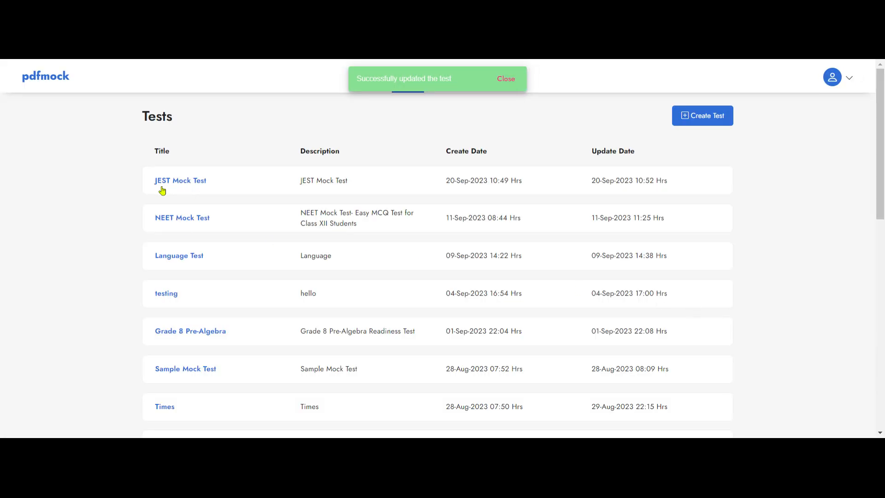
Expand the details of the JEST Mock Test and inspect its sharing form without sending the test
left_click(180, 180)
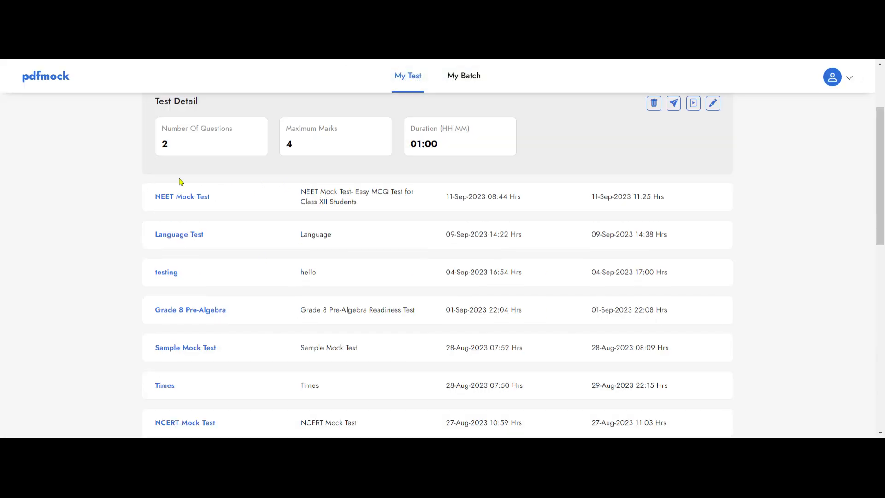
scroll(396, 190, "up", 3)
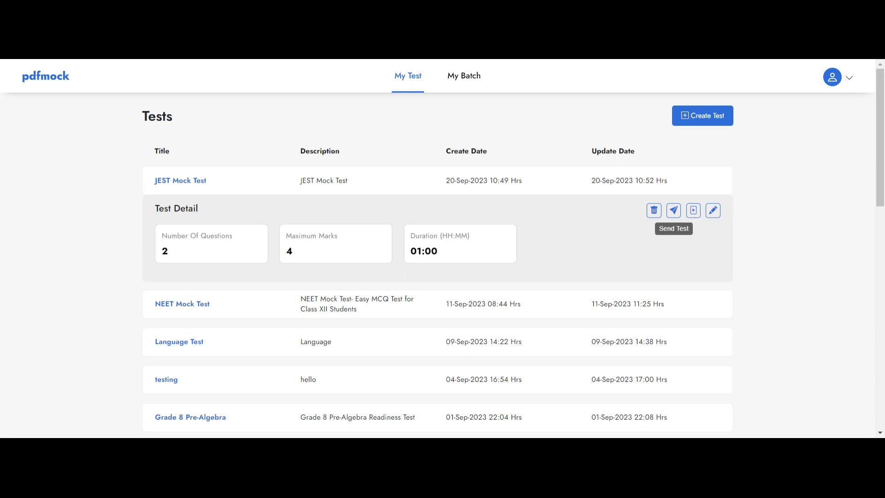
left_click(674, 211)
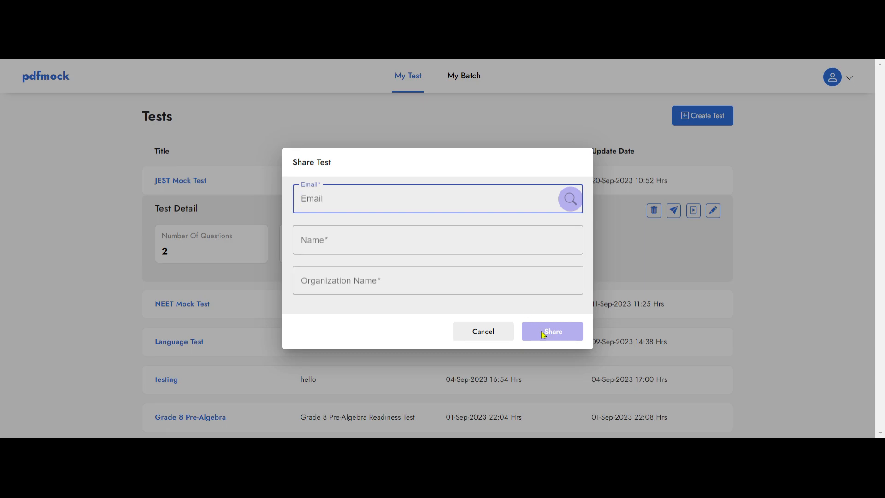
left_click(486, 340)
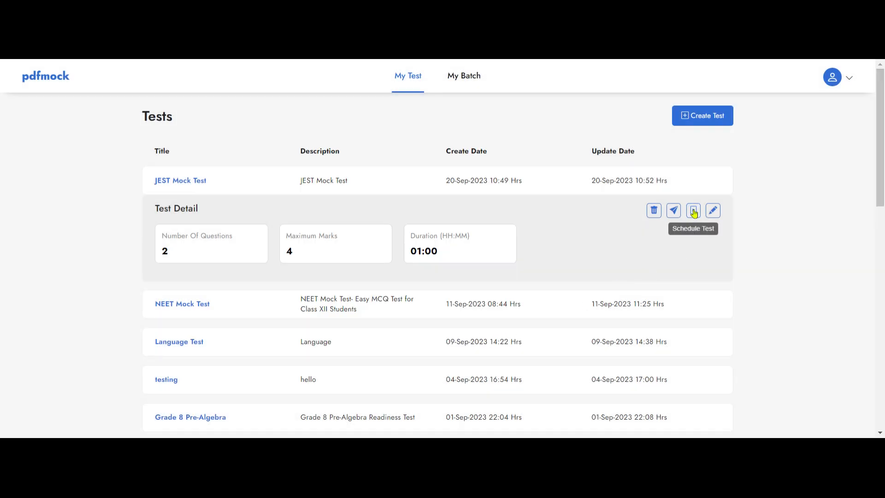
Schedule the JEST Mock Test in Closed Ended mode for the NEET Fresher and NEET Non Fresher batches, allowing external students
left_click(694, 213)
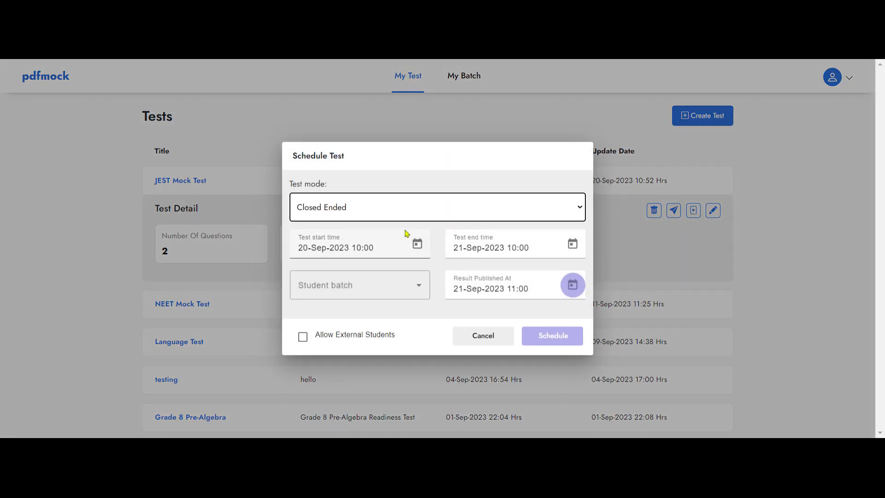
left_click(467, 208)
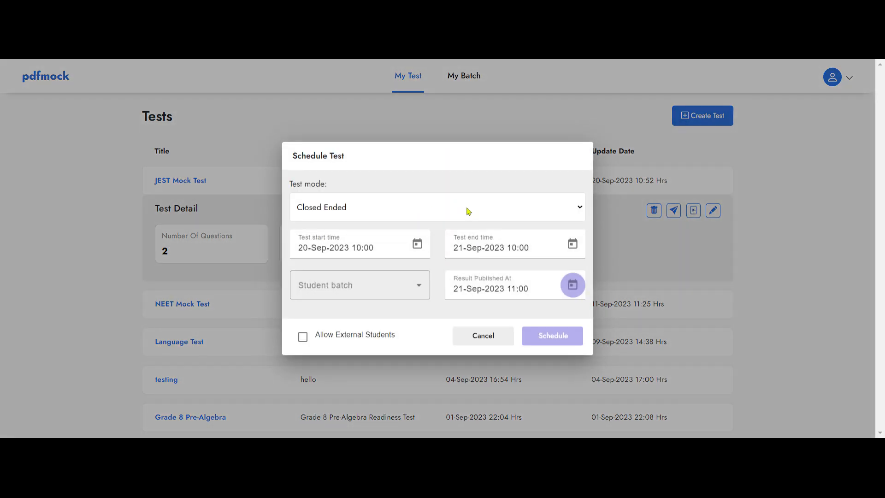
left_click(425, 227)
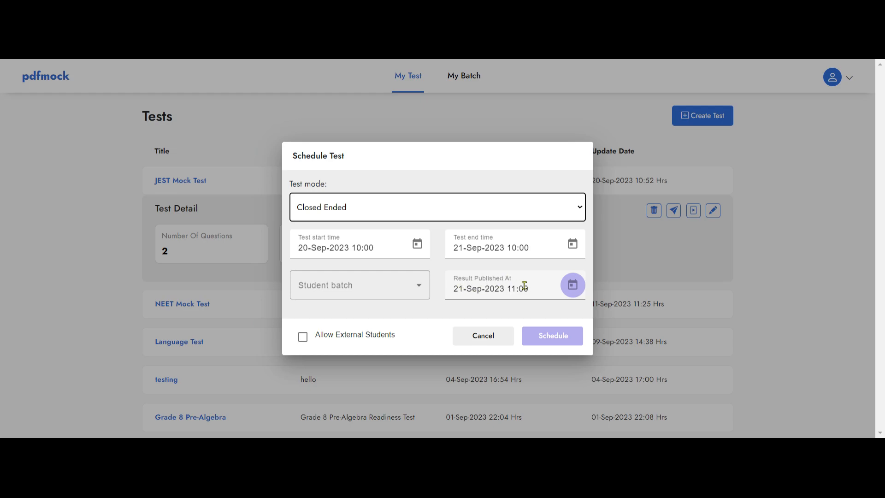
left_click(417, 288)
left_click(335, 319)
left_click(327, 347)
left_click(436, 190)
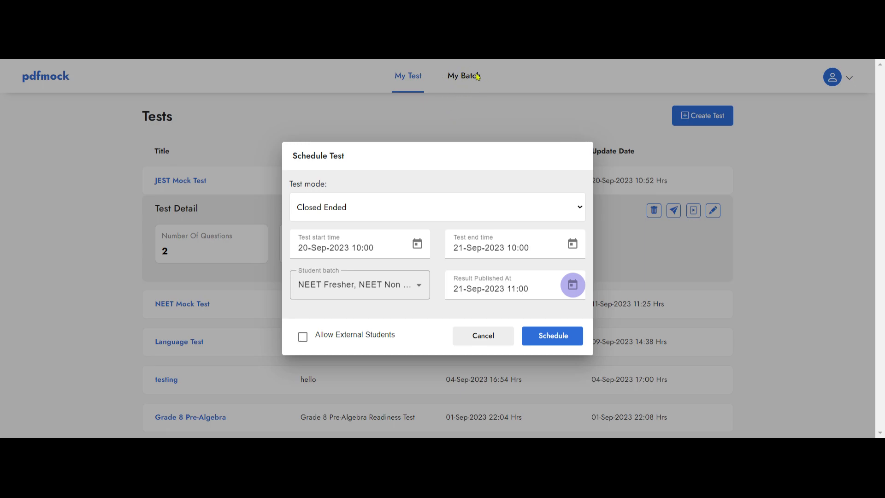
left_click(303, 339)
left_click(544, 336)
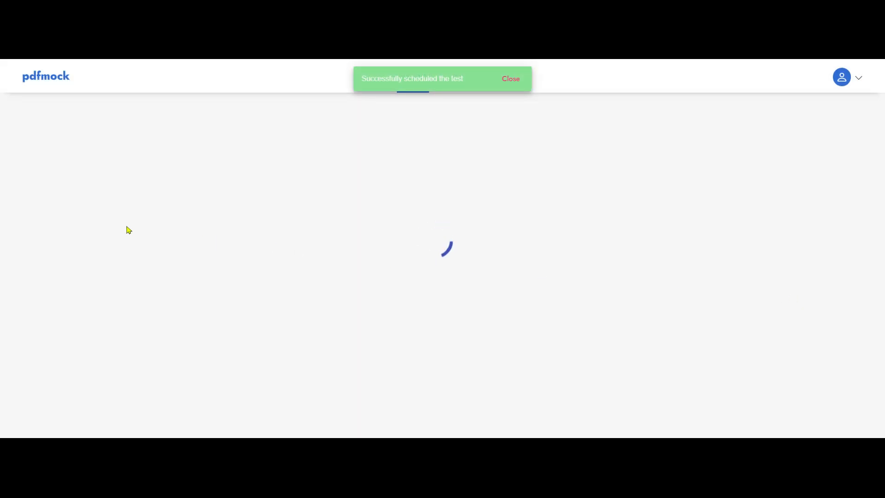
Open the scheduled JEST Mock Test's details and select its full test URL
left_click(174, 181)
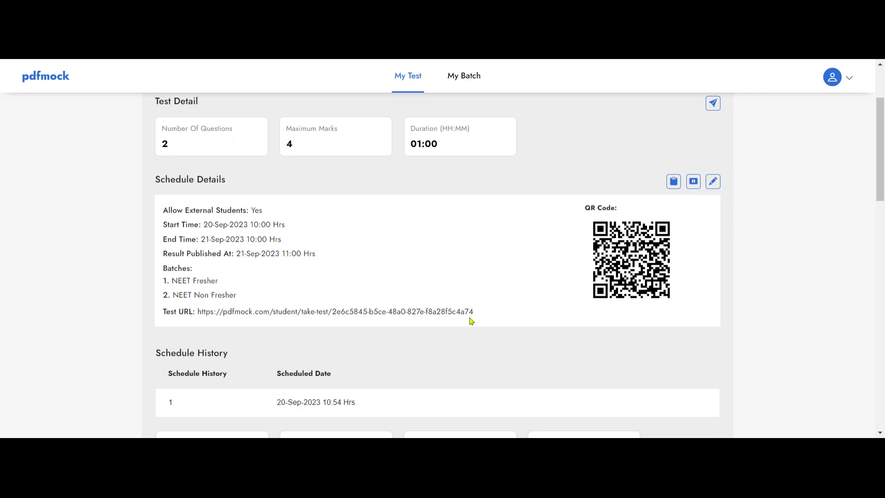
left_click_drag(475, 314, 198, 314)
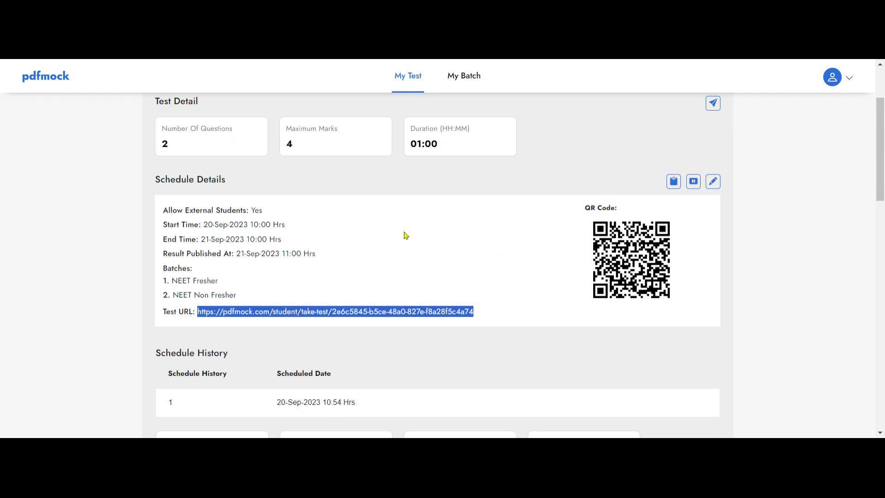